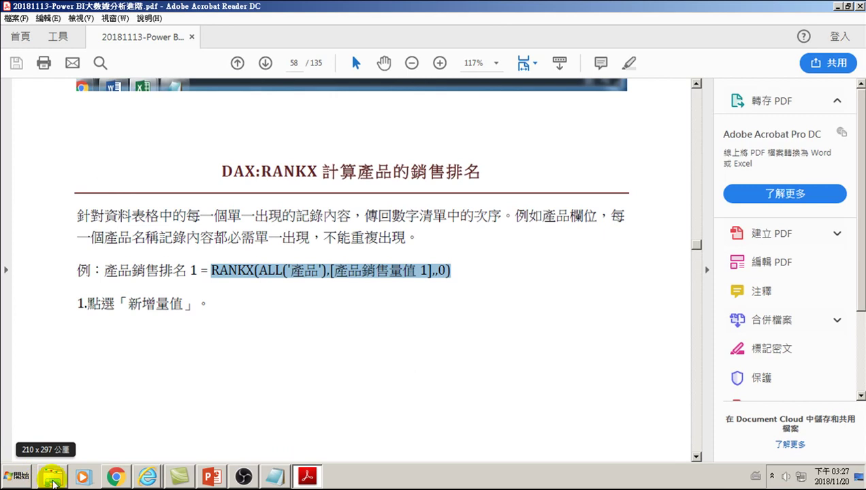
- Open the 登革熱1998年起每日確定病例統計 workbook from the Downloads (下載) folder
{"action": "left_click", "coordinate": [52, 475]}
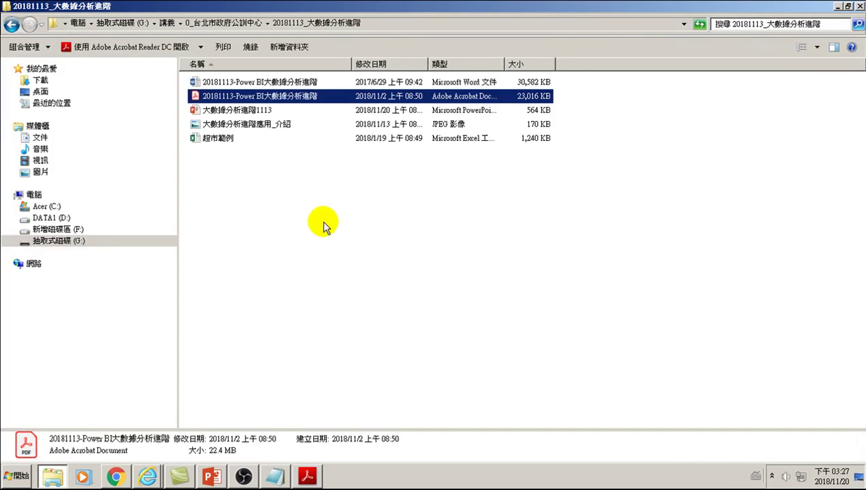
{"action": "left_click", "coordinate": [41, 80]}
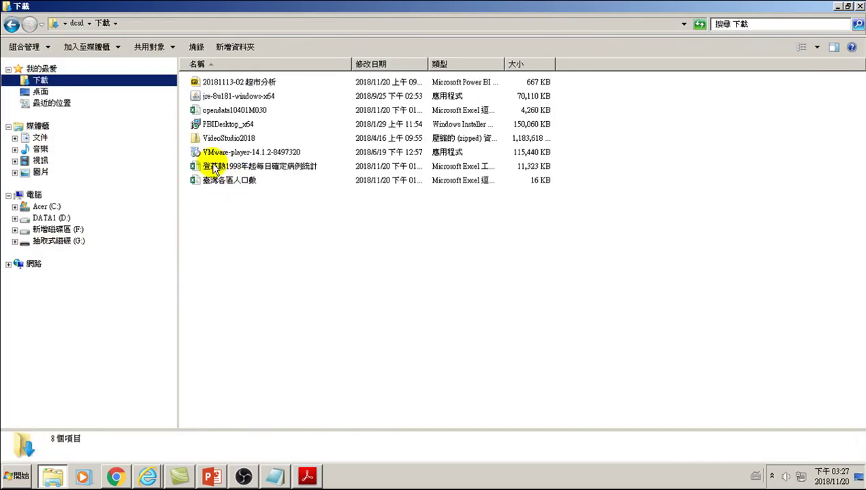
{"action": "double_click", "coordinate": [228, 167]}
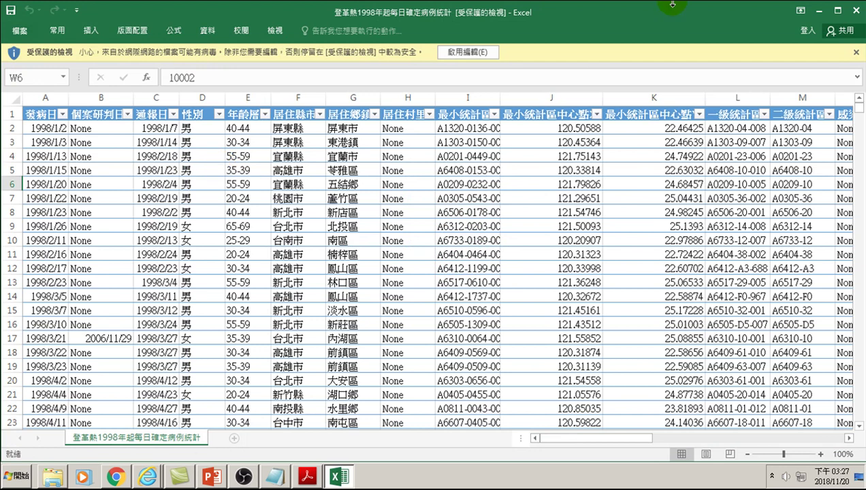
- Enable editing on the dengue workbook and show the 發病日 column's sort and filter options
{"action": "left_click", "coordinate": [477, 52]}
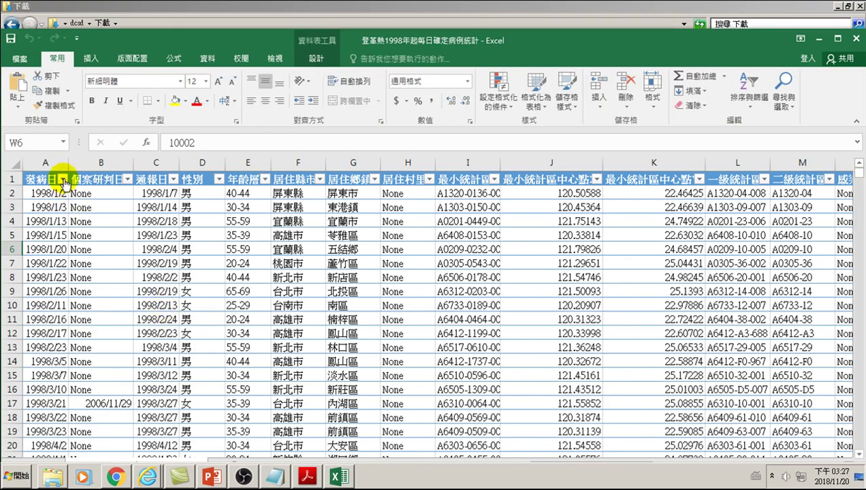
{"action": "left_click", "coordinate": [63, 180]}
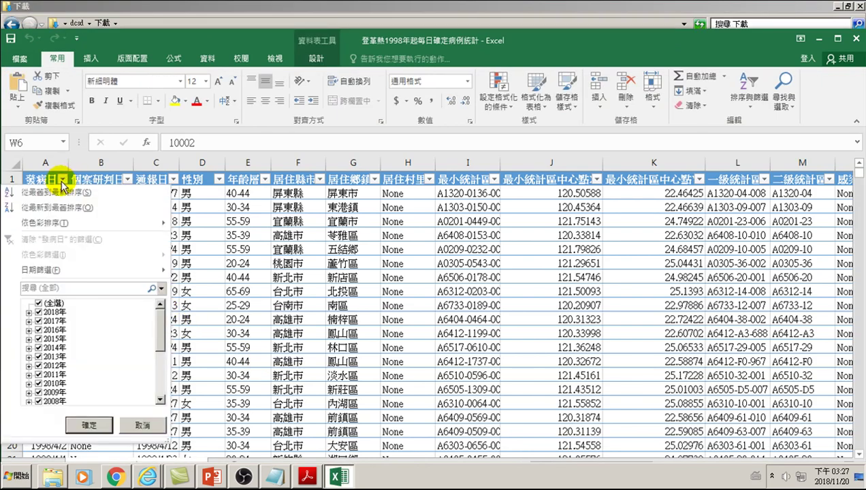
{"action": "left_click", "coordinate": [63, 180]}
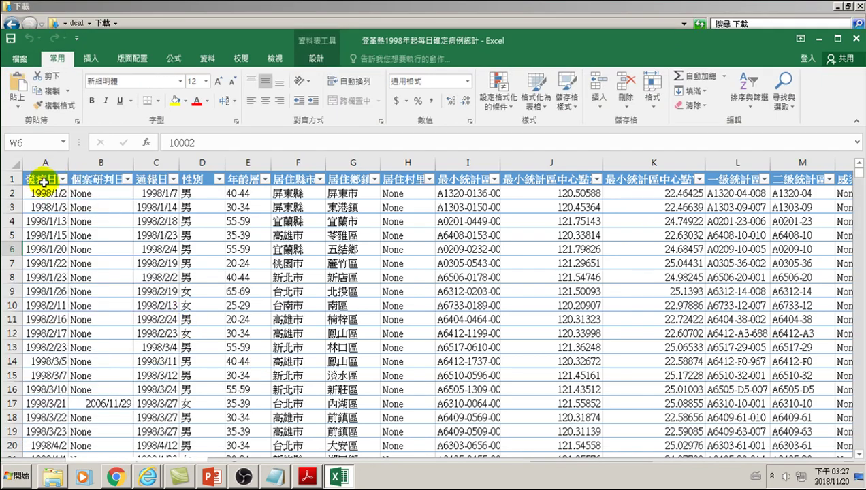
{"action": "left_click", "coordinate": [63, 180]}
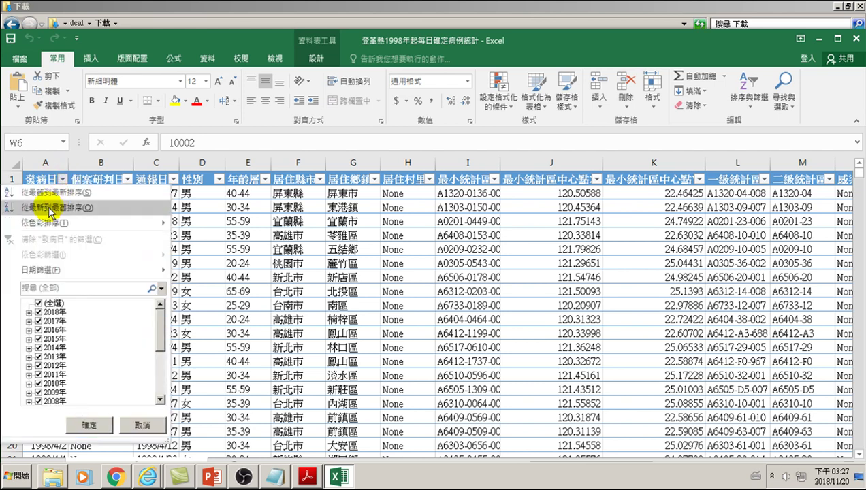
- Sort the 發病日 column 從最新到最舊排序 so the 2018/4/29 case is on top
{"action": "left_click", "coordinate": [51, 211]}
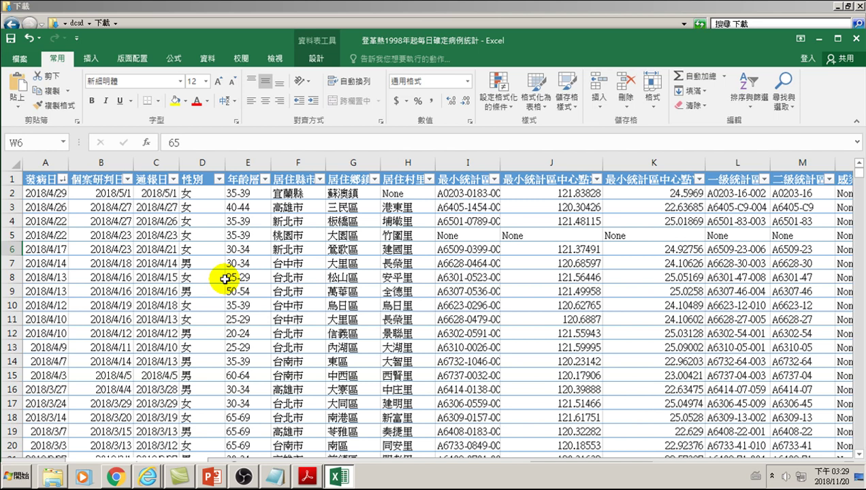
{"action": "left_click", "coordinate": [14, 193]}
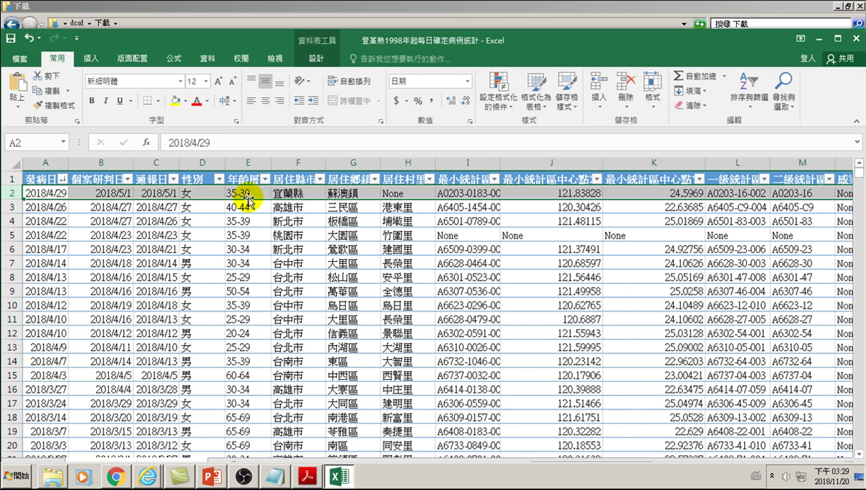
{"action": "left_click", "coordinate": [303, 193]}
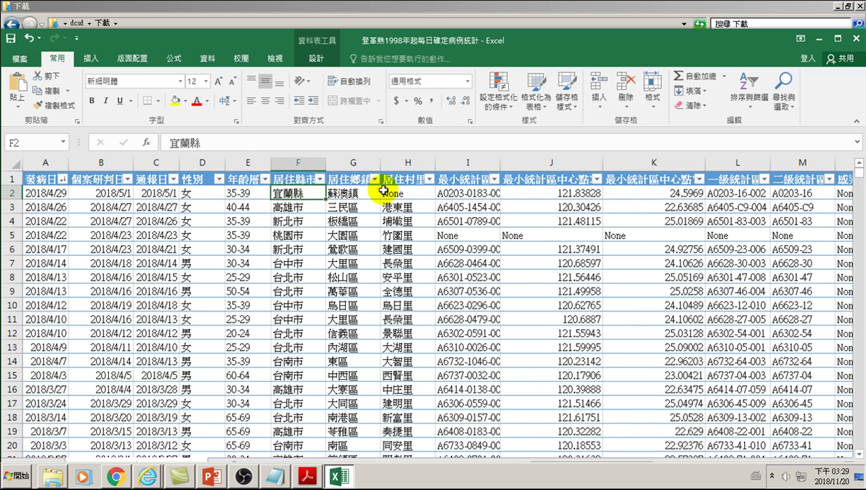
{"action": "left_click", "coordinate": [525, 192]}
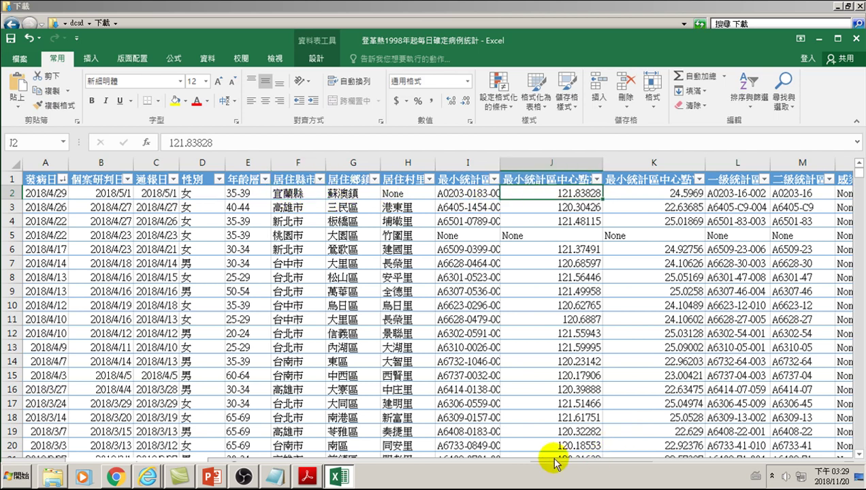
{"action": "left_click", "coordinate": [836, 41]}
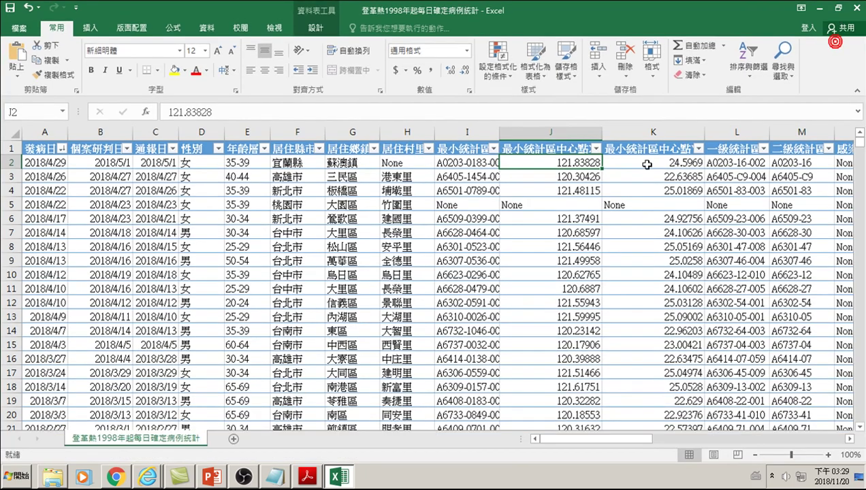
{"action": "left_click", "coordinate": [689, 176]}
{"action": "key", "text": "Up"}
{"action": "key", "text": "Right"}
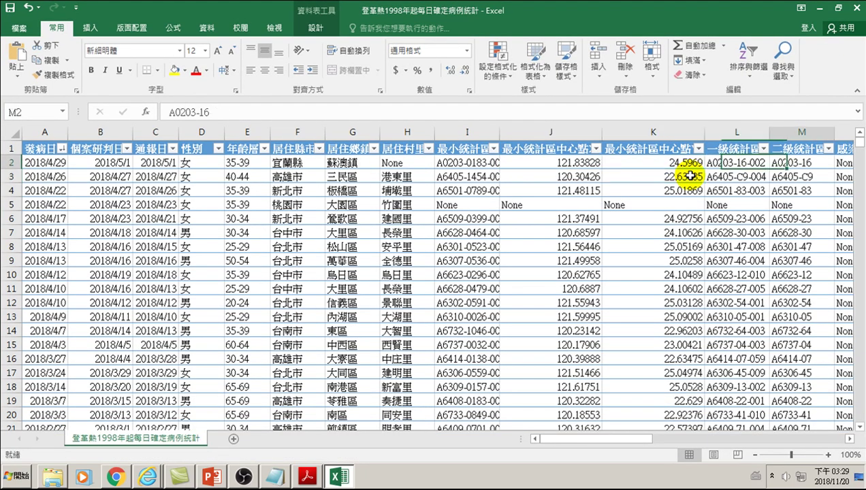
{"action": "key", "text": "Right"}
{"action": "key", "text": "Right"}
{"action": "key", "text": "Right"}
{"action": "key", "text": "Right"}
{"action": "key", "text": "Right"}
{"action": "key", "text": "Right"}
{"action": "key", "text": "Right"}
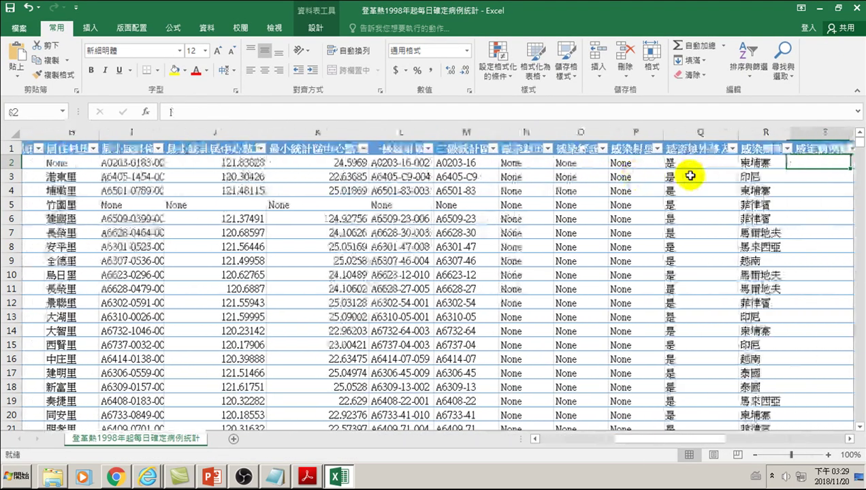
{"action": "key", "text": "Left"}
{"action": "key", "text": "Left"}
{"action": "key", "text": "Right"}
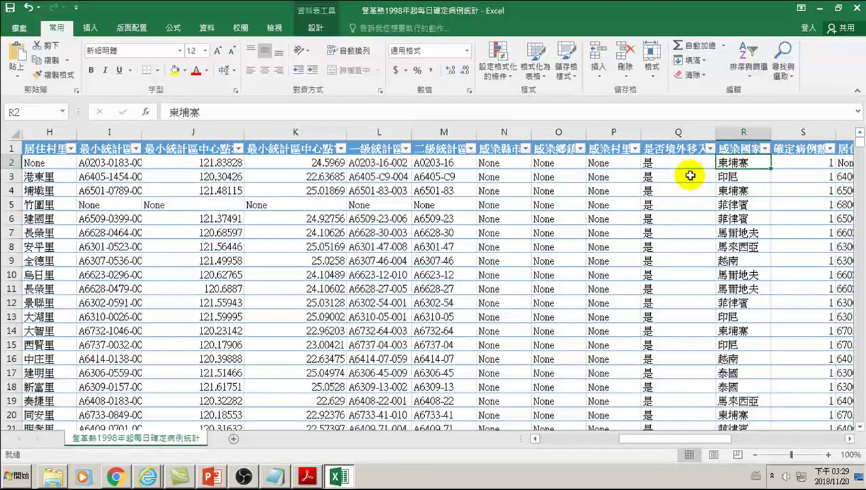
{"action": "key", "text": "Right"}
{"action": "key", "text": "Right"}
{"action": "key", "text": "Right"}
{"action": "key", "text": "Right"}
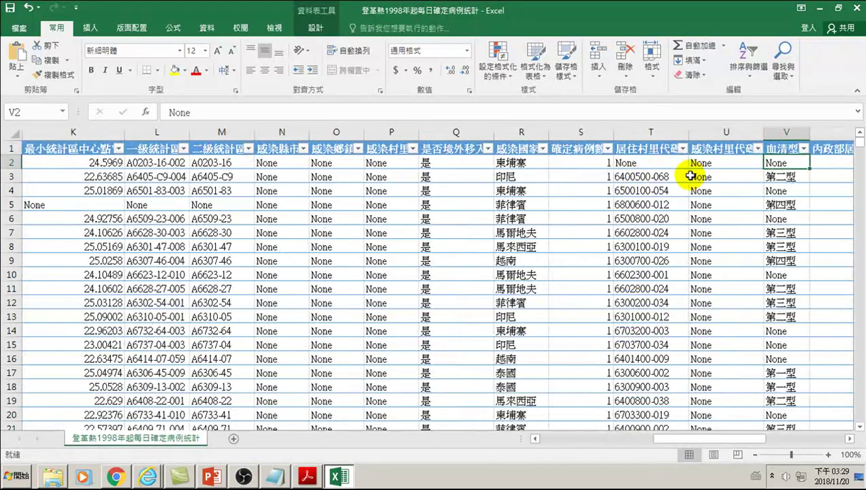
{"action": "key", "text": "Right"}
{"action": "key", "text": "Right"}
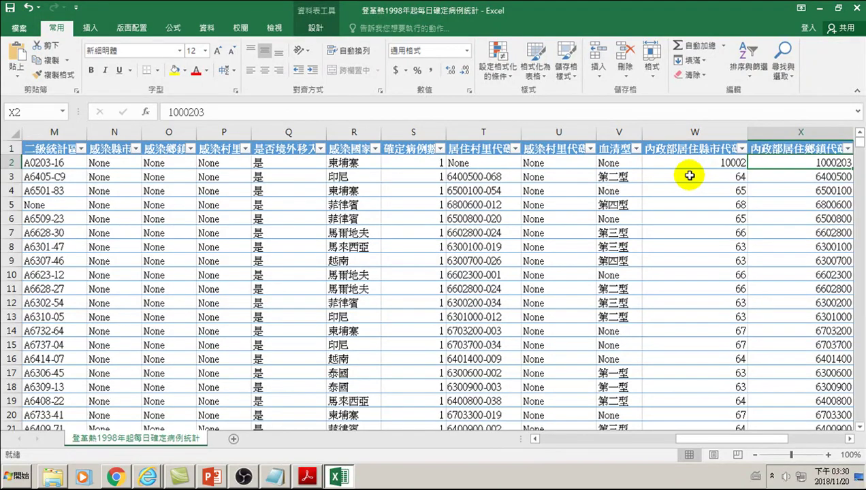
{"action": "left_click_drag", "start_coordinate": [688, 439], "coordinate": [509, 470]}
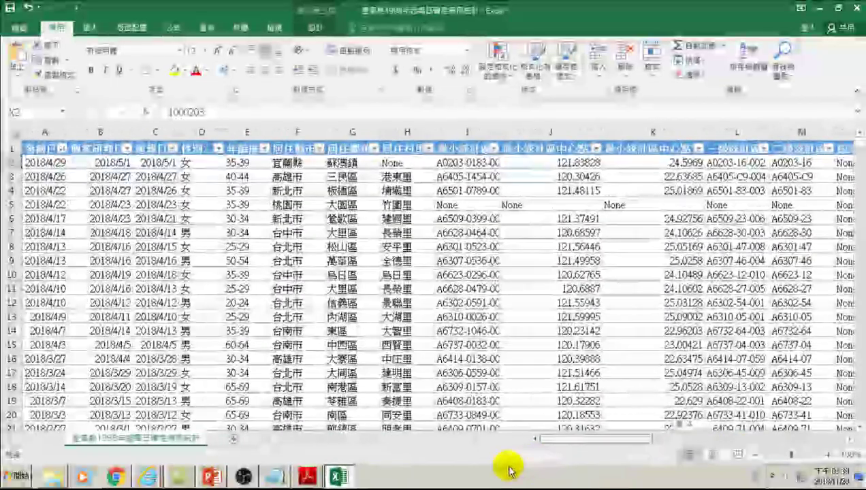
{"action": "left_click", "coordinate": [349, 133]}
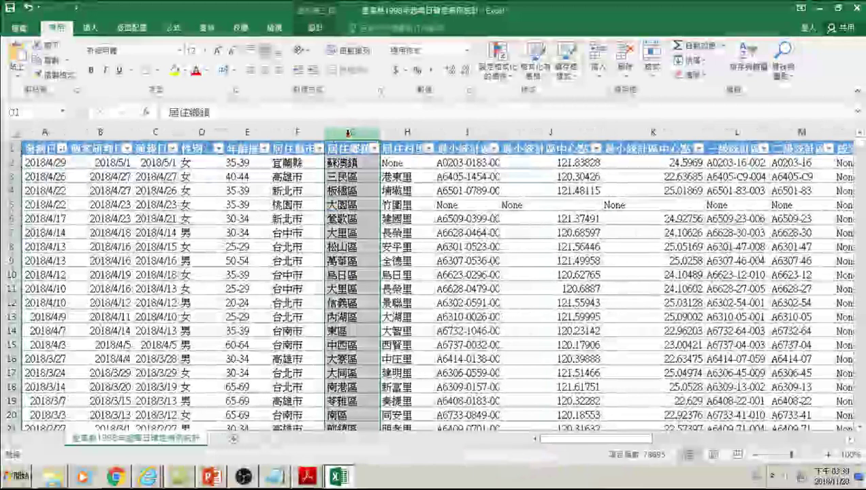
{"action": "left_click", "coordinate": [286, 139]}
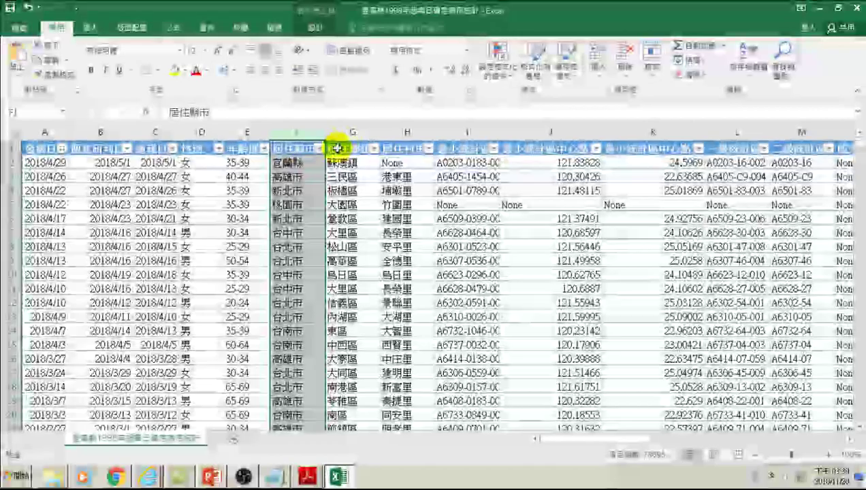
{"action": "left_click", "coordinate": [336, 147]}
{"action": "left_click", "coordinate": [396, 147]}
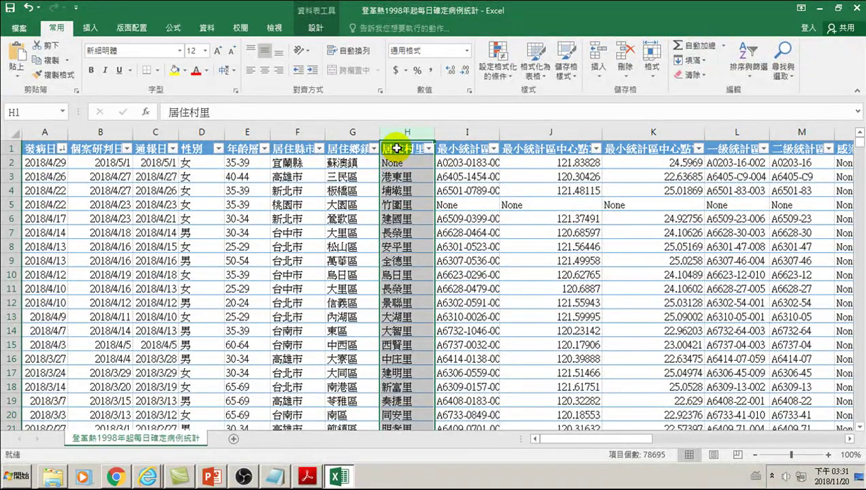
- From the Downloads folder, open the 臺灣各區人口數 workbook in Excel
{"action": "left_click", "coordinate": [396, 148]}
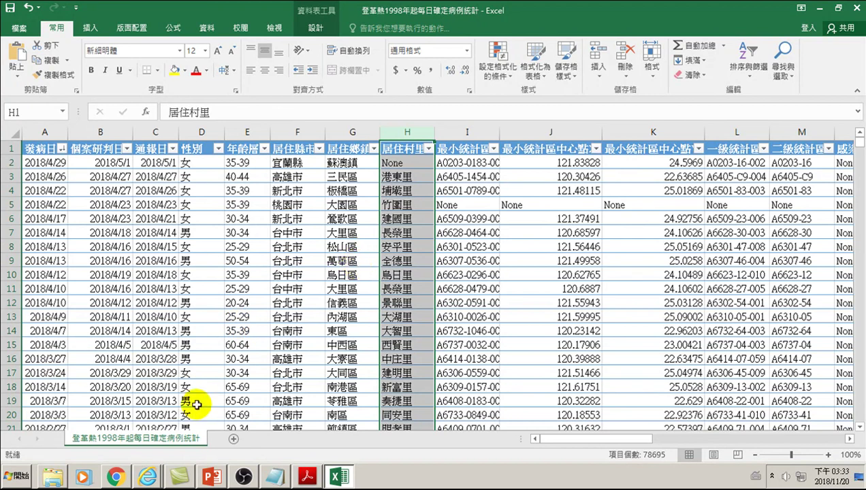
{"action": "left_click", "coordinate": [43, 471]}
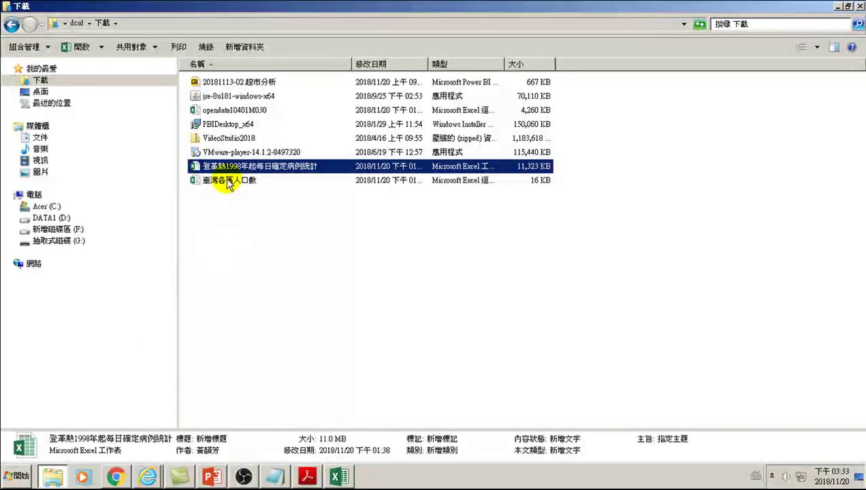
{"action": "double_click", "coordinate": [224, 180]}
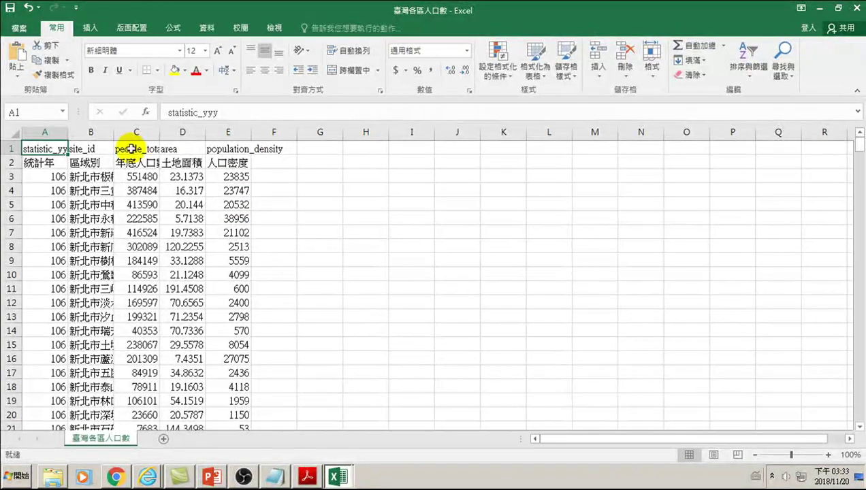
- Auto-fit columns A, B, C and D to show full district names and people_total
{"action": "double_click", "coordinate": [68, 131]}
{"action": "double_click", "coordinate": [164, 131]}
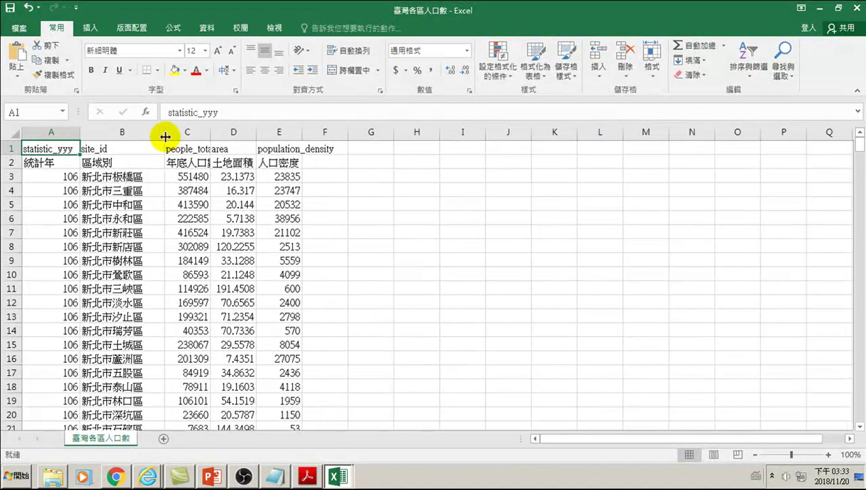
{"action": "double_click", "coordinate": [210, 131]}
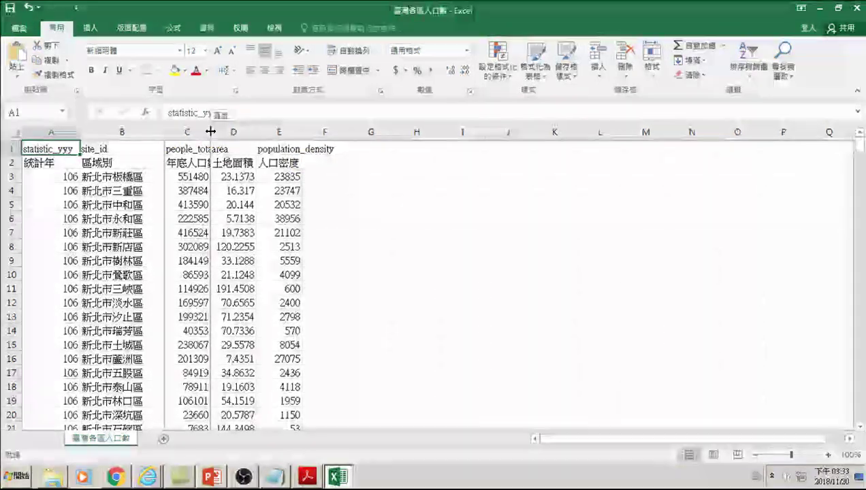
{"action": "double_click", "coordinate": [270, 131]}
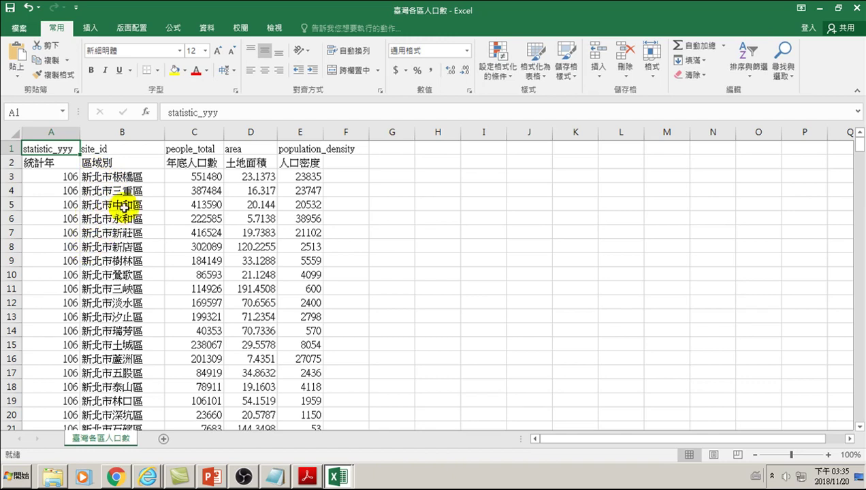
- Select row 3's district, population and area, then the C7 population value, and browse the data
{"action": "left_click_drag", "start_coordinate": [105, 176], "coordinate": [229, 181]}
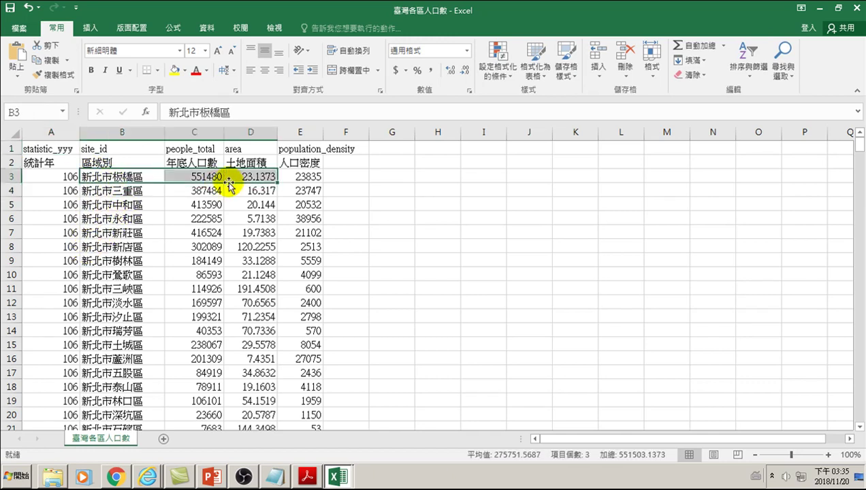
{"action": "left_click", "coordinate": [179, 231]}
{"action": "scroll", "coordinate": [136, 279], "scroll_direction": "down", "scroll_amount": 5}
{"action": "scroll", "coordinate": [136, 280], "scroll_direction": "down", "scroll_amount": 1}
{"action": "scroll", "coordinate": [129, 286], "scroll_direction": "up", "scroll_amount": 6}
{"action": "scroll", "coordinate": [126, 290], "scroll_direction": "down", "scroll_amount": 3}
{"action": "scroll", "coordinate": [119, 313], "scroll_direction": "down", "scroll_amount": 8}
{"action": "scroll", "coordinate": [117, 315], "scroll_direction": "up", "scroll_amount": 3}
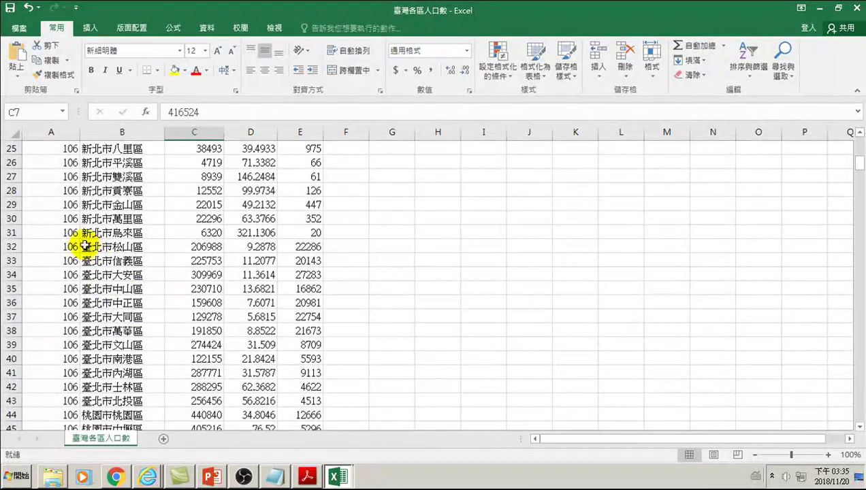
- Switch back to the dengue case workbook and select the 台北市 cell F17
{"action": "left_click", "coordinate": [332, 479]}
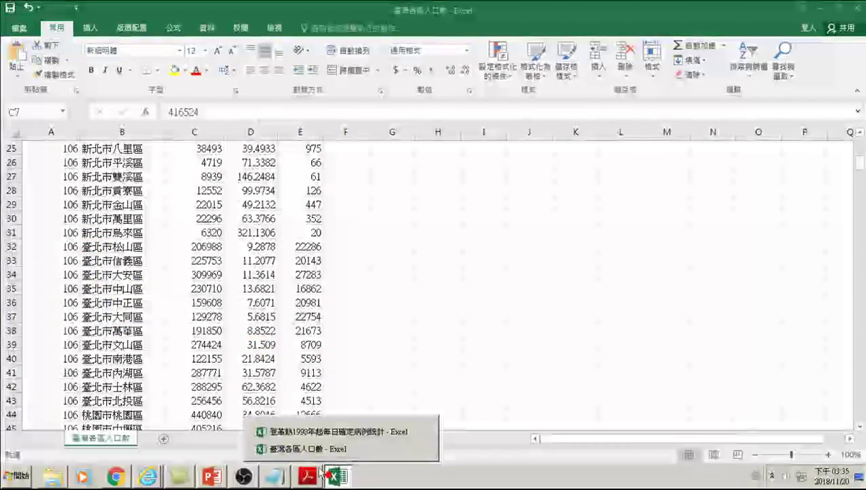
{"action": "left_click", "coordinate": [279, 428]}
{"action": "scroll", "coordinate": [398, 231], "scroll_direction": "down", "scroll_amount": 4}
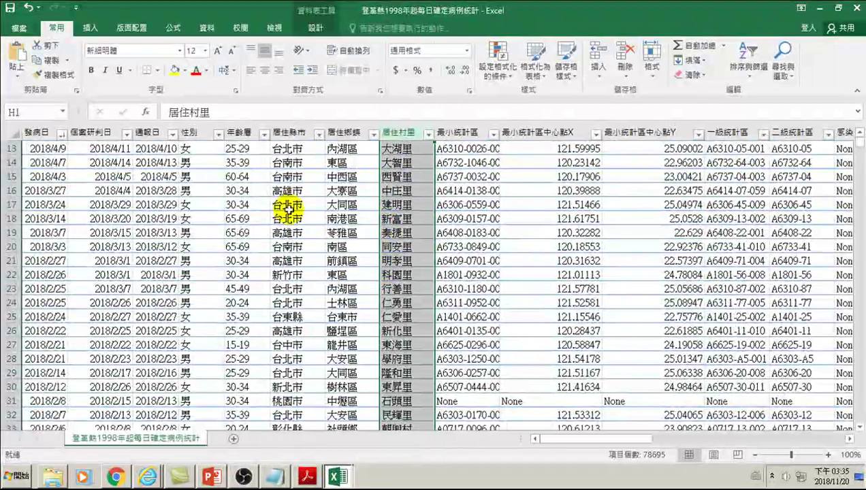
{"action": "left_click", "coordinate": [278, 204]}
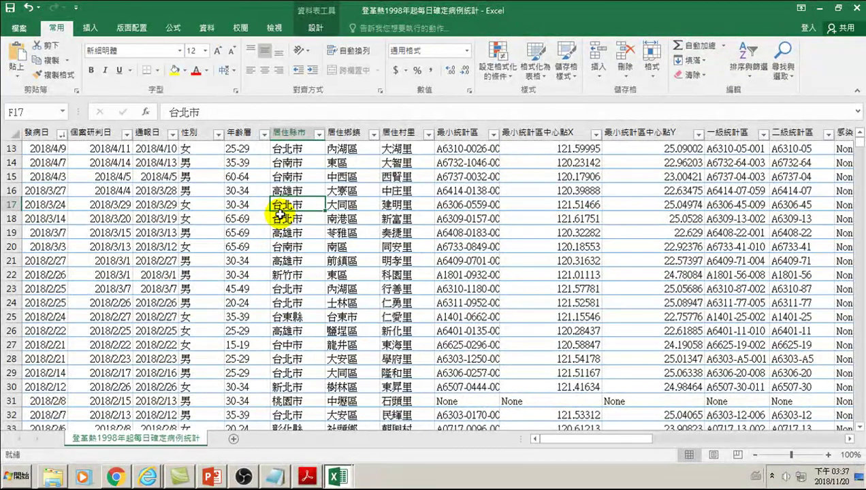
- Close both the dengue and 臺灣各區人口數 workbooks, choosing Don't Save each time
{"action": "left_click", "coordinate": [857, 8]}
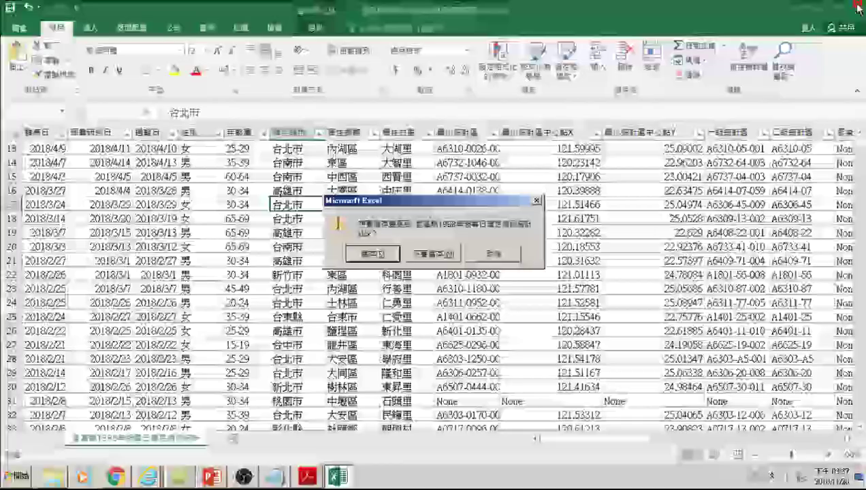
{"action": "left_click", "coordinate": [433, 253]}
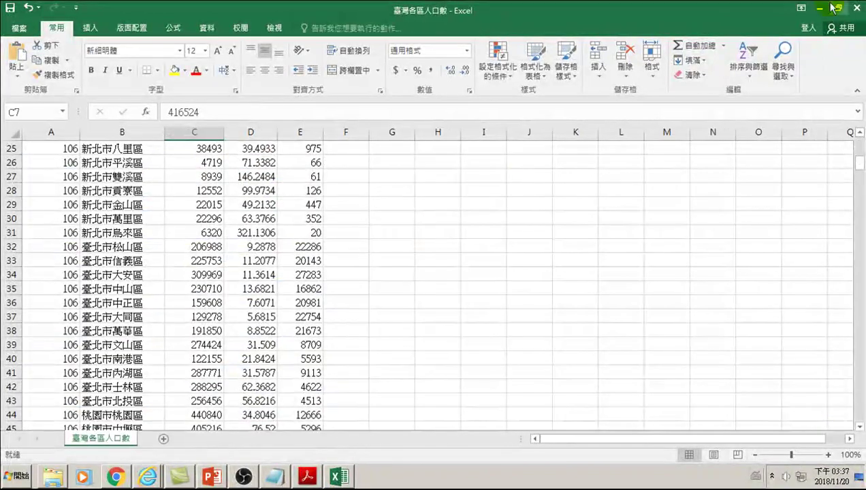
{"action": "left_click", "coordinate": [857, 8]}
{"action": "left_click", "coordinate": [425, 250]}
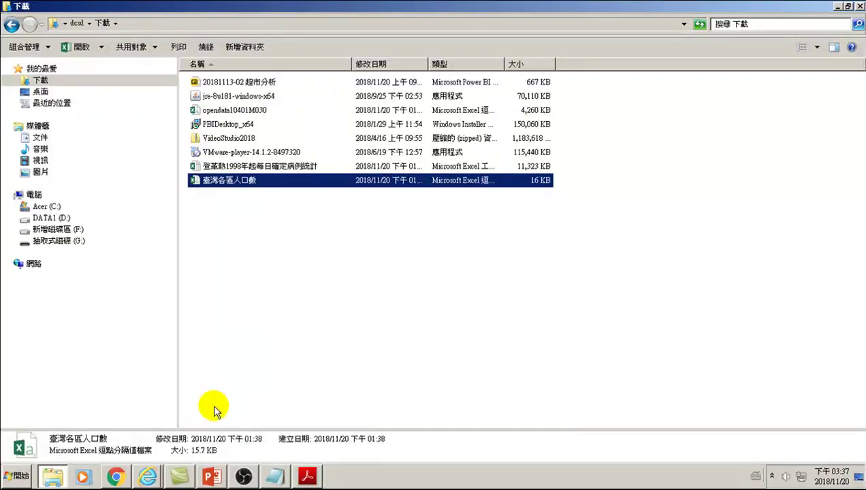